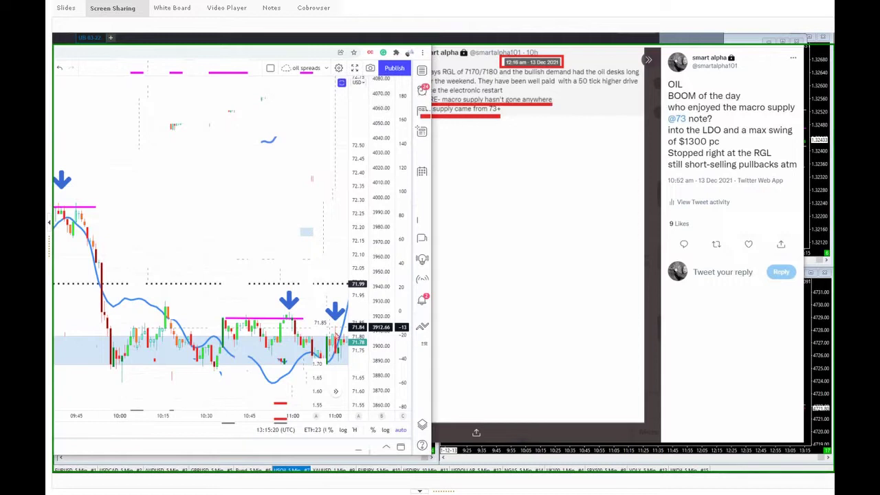
# Step: On the crude oil one-minute chart, draw a trend line from about 72.86 at 06:20 to 72.94 at 07:05 and mark the highs with down arrows
pyautogui.click(335, 333)
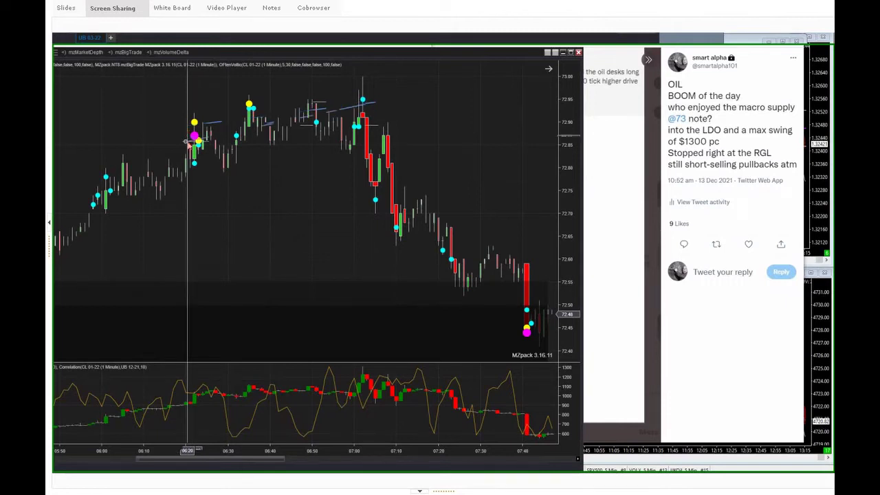
pyautogui.moveTo(186, 143); pyautogui.dragTo(279, 122)
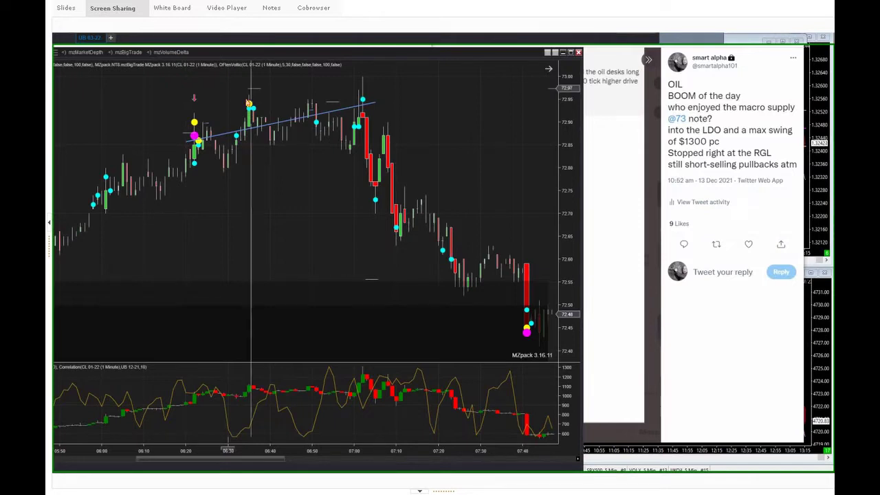
pyautogui.click(251, 90)
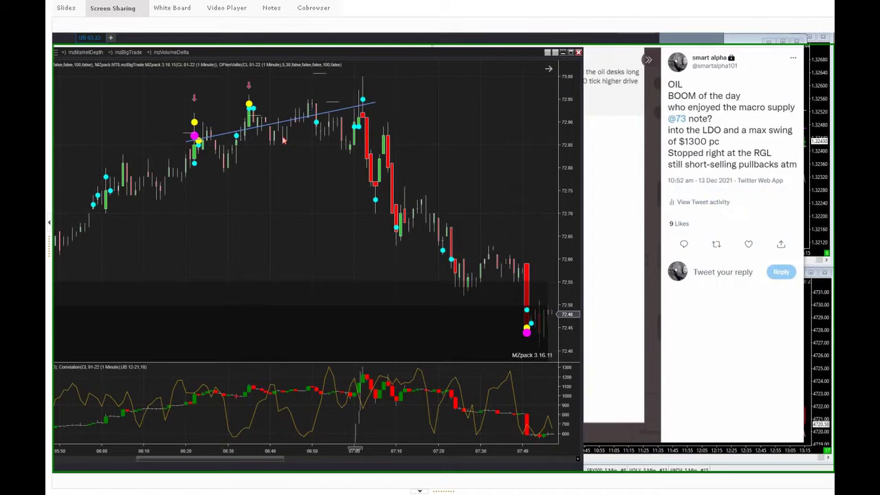
pyautogui.click(364, 81)
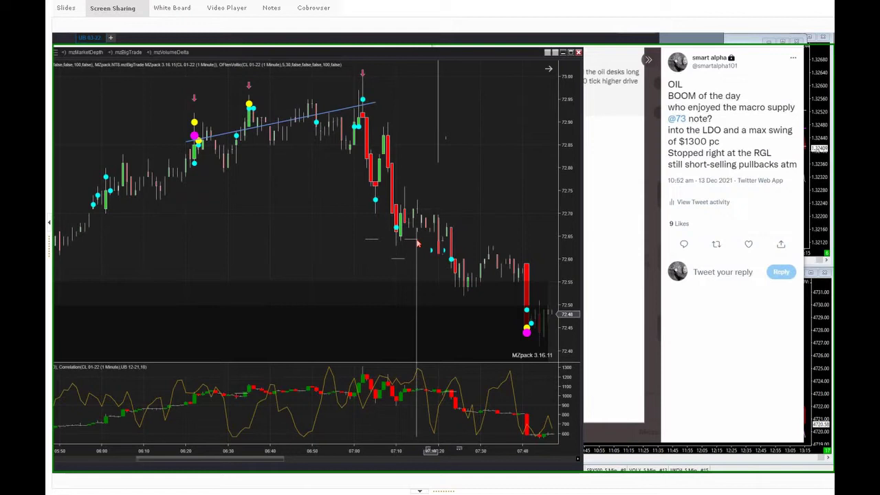
# Step: Draw a thin horizontal rectangle near 72.85 from about 03:35 to 07:55 across the oil chart's highs
pyautogui.scroll(3, 416, 244)
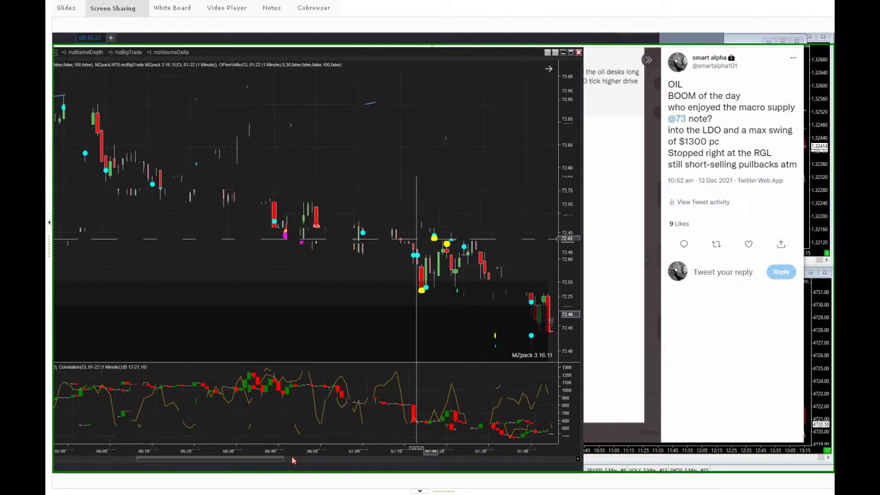
pyautogui.scroll(-2, 292, 460)
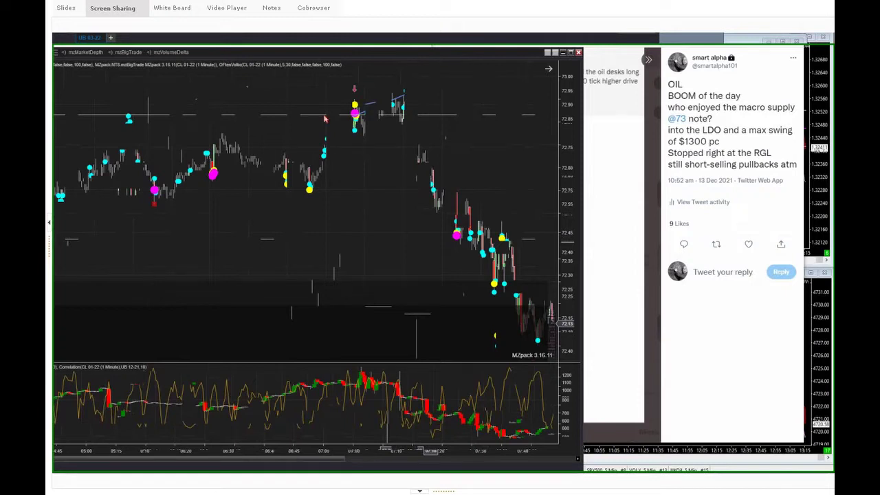
pyautogui.scroll(-2, 325, 119)
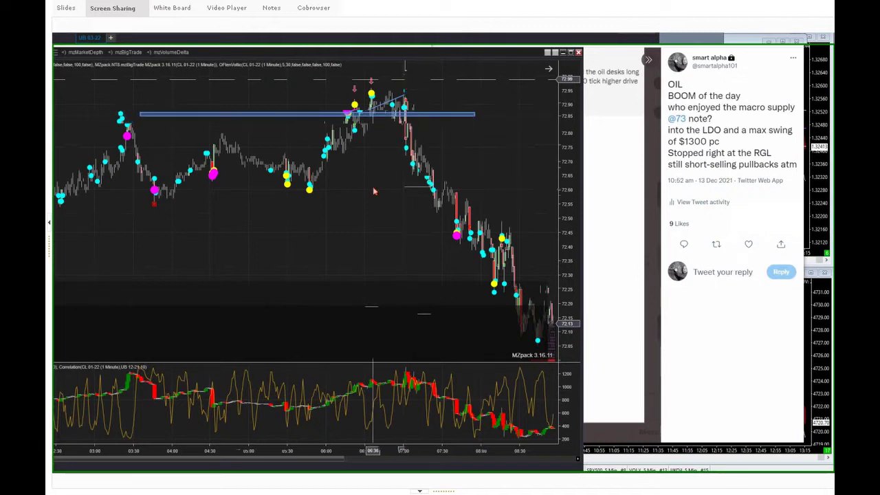
pyautogui.scroll(2, 373, 191)
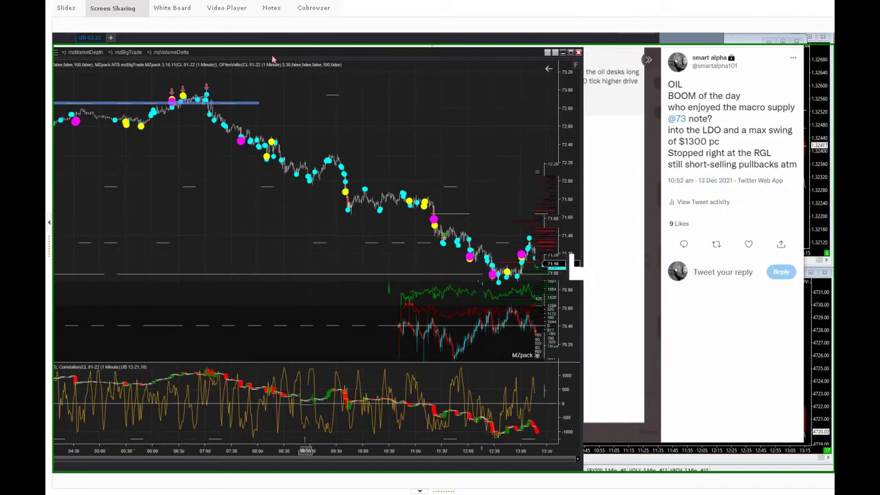
# Step: Switch to TradingView's dollar chart and draw a rectangle from about 96.376 to 96.43, starting at 10 Dec 15:30 and spanning the 13 Dec highs
pyautogui.hotkey('alt', 'Tab')
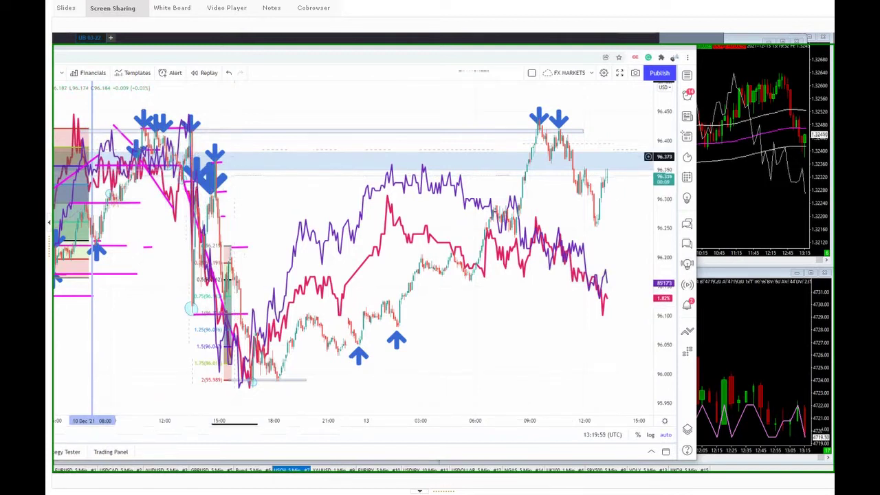
pyautogui.click(255, 158)
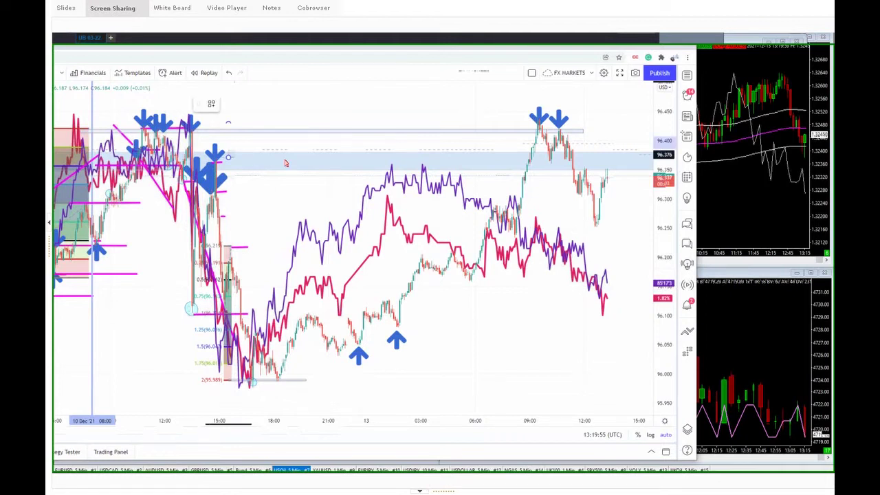
pyautogui.hotkey('ctrl', 'v')
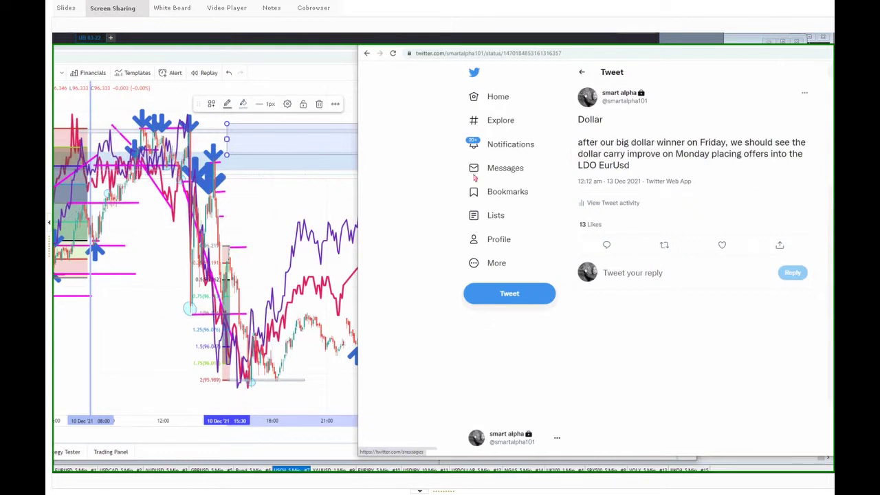
pyautogui.click(295, 212)
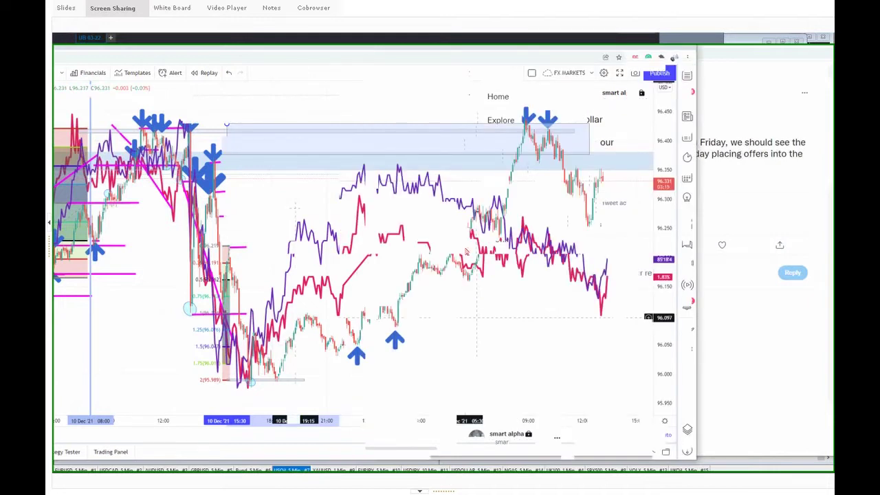
pyautogui.scroll(2, 467, 252)
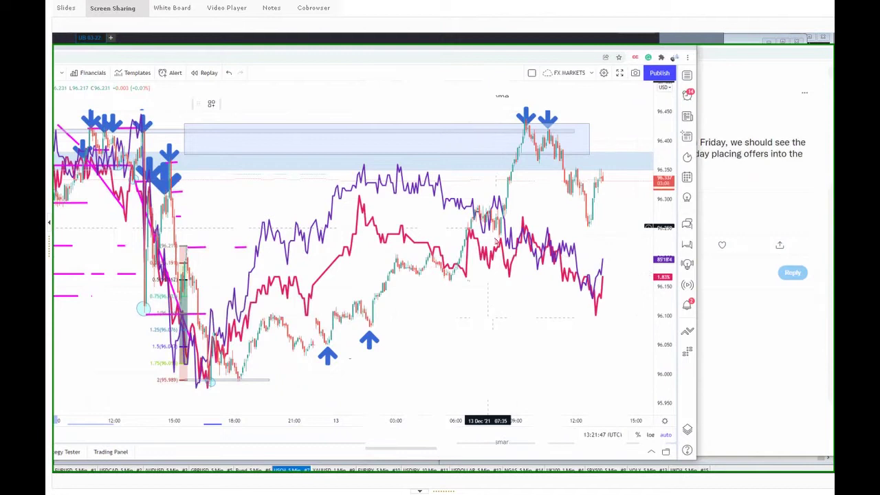
pyautogui.click(494, 231)
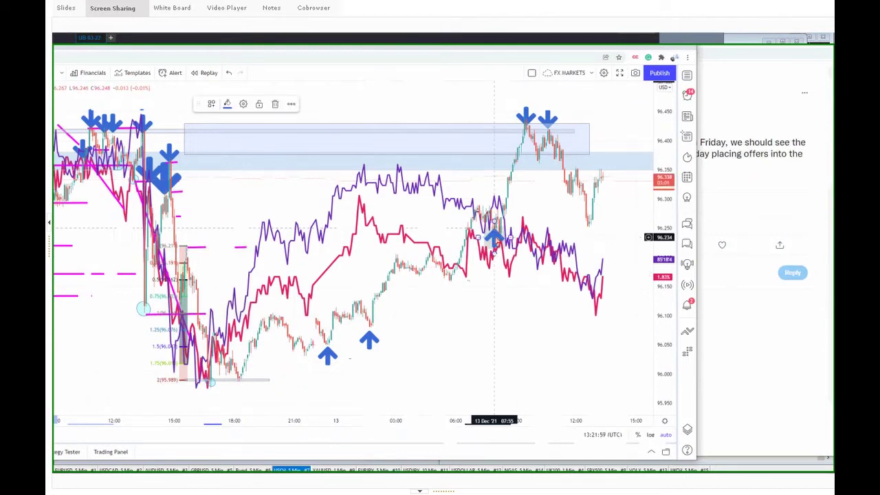
pyautogui.moveTo(493, 240); pyautogui.dragTo(491, 247)
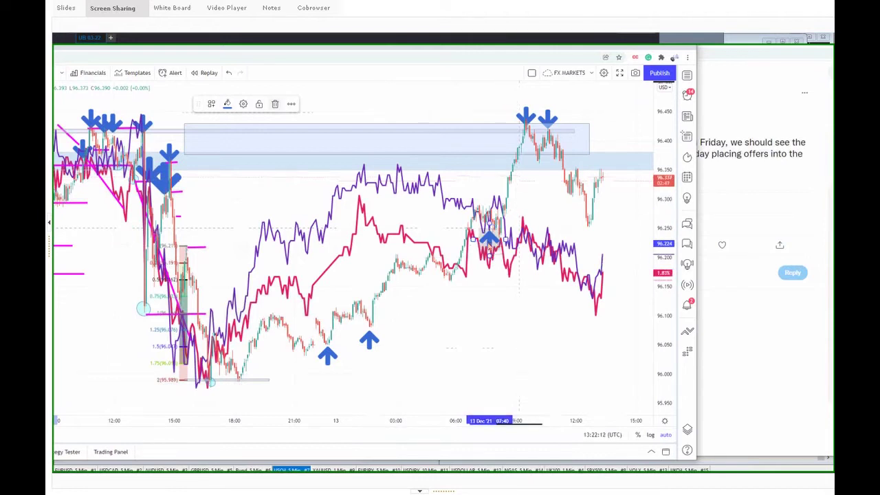
pyautogui.press('Delete')
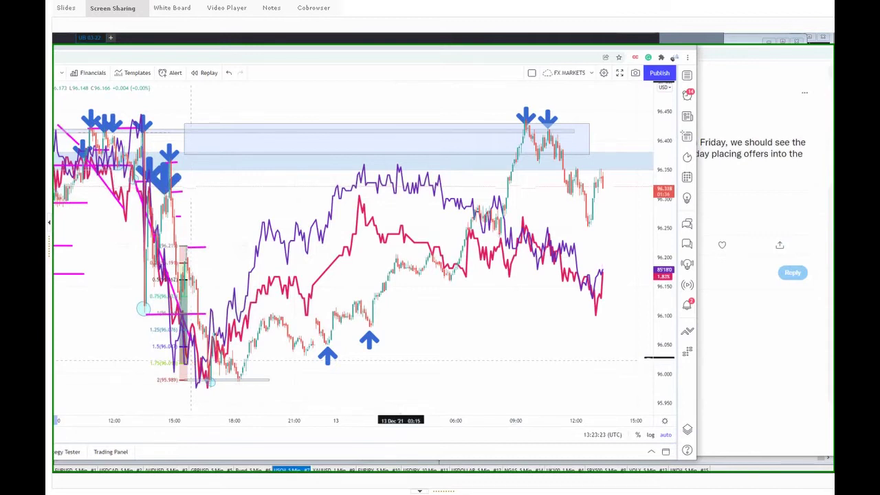
# Step: Draw a magenta trend line from 96.347 at 10 Dec 12:15 to 96.260 at 13 Dec 09:25 on the dollar chart
pyautogui.click(414, 200)
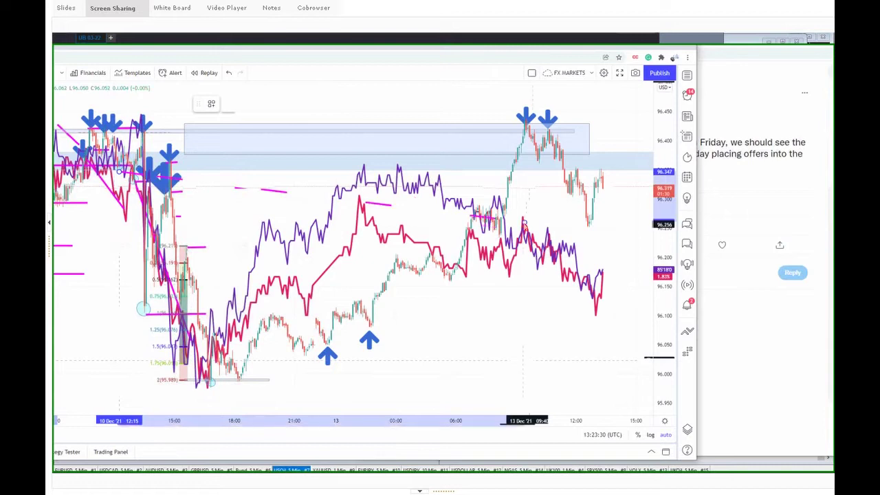
pyautogui.click(530, 222)
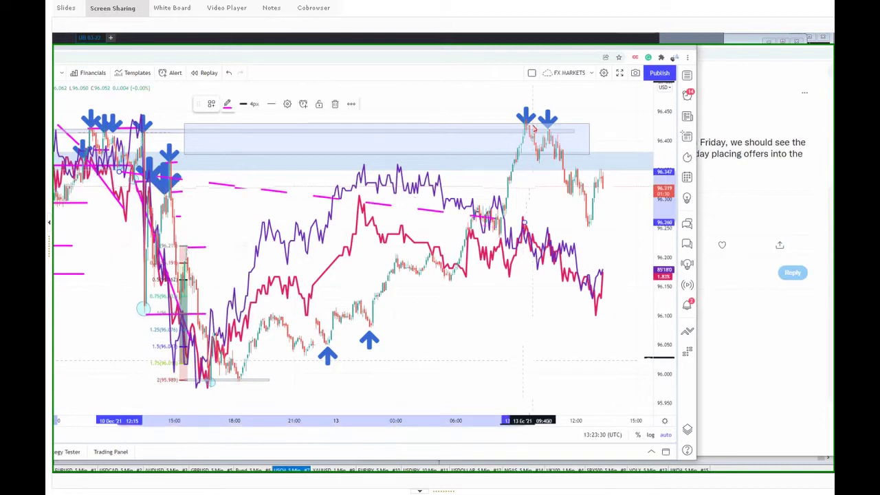
pyautogui.click(534, 129)
pyautogui.moveTo(533, 130); pyautogui.dragTo(566, 137)
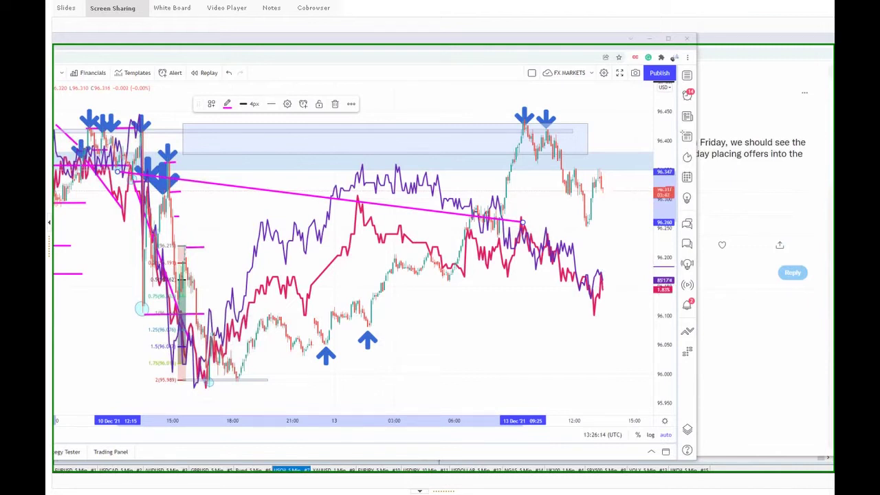
# Step: Switch to the 6E 03-22 one-minute chart and compare its marked levels with the Dollar tweet
pyautogui.hotkey('alt', 'Tab')
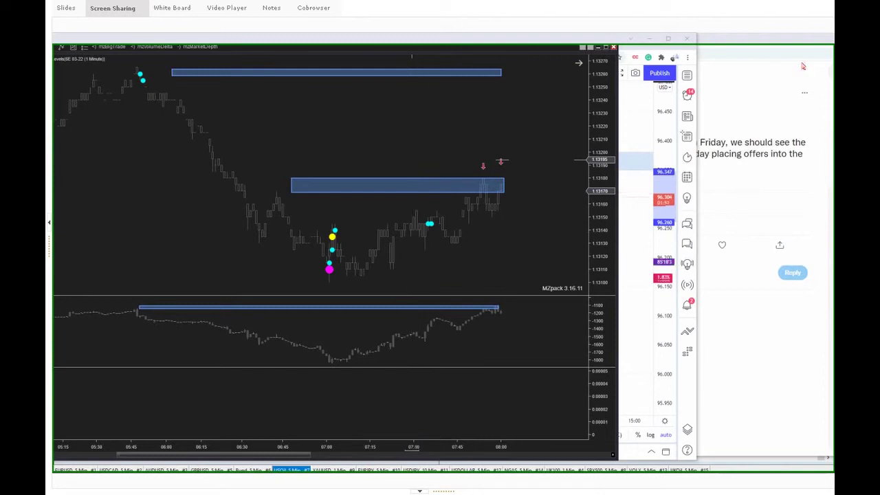
pyautogui.click(763, 44)
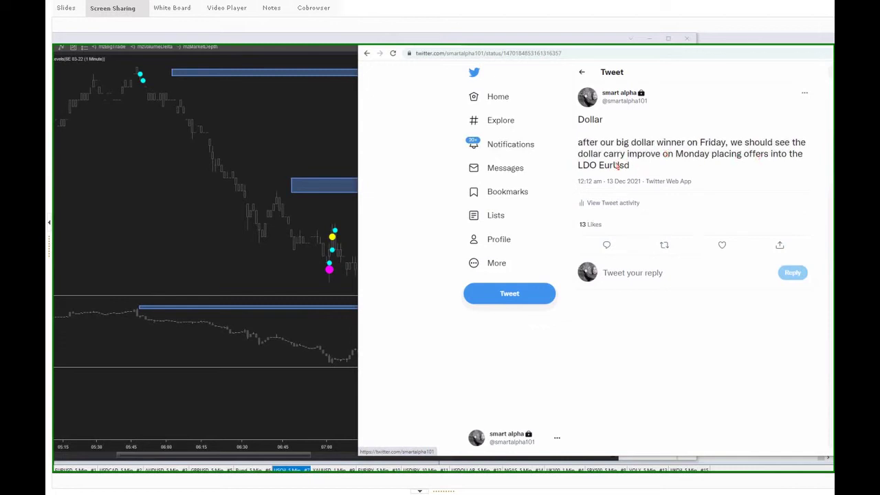
pyautogui.click(292, 167)
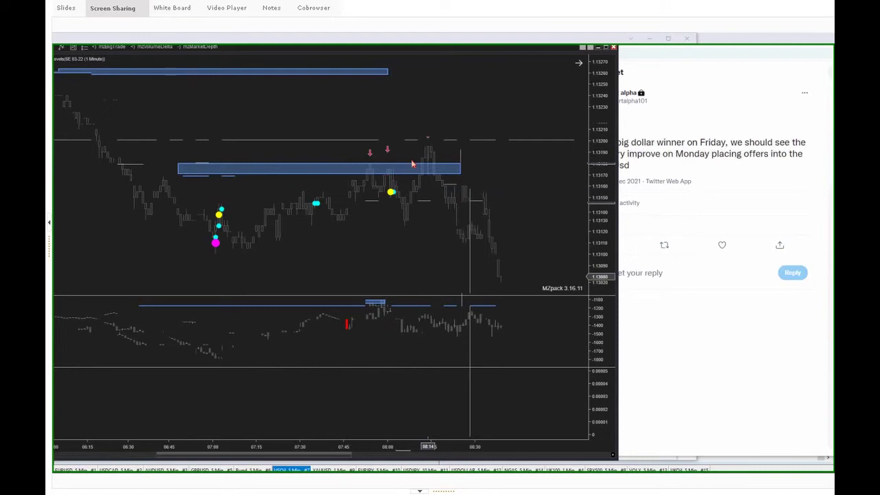
# Step: Draw a thin rectangle near 1.13100 from the 07:00 low to about 08:34 on the 6E chart
pyautogui.scroll(-3, 413, 164)
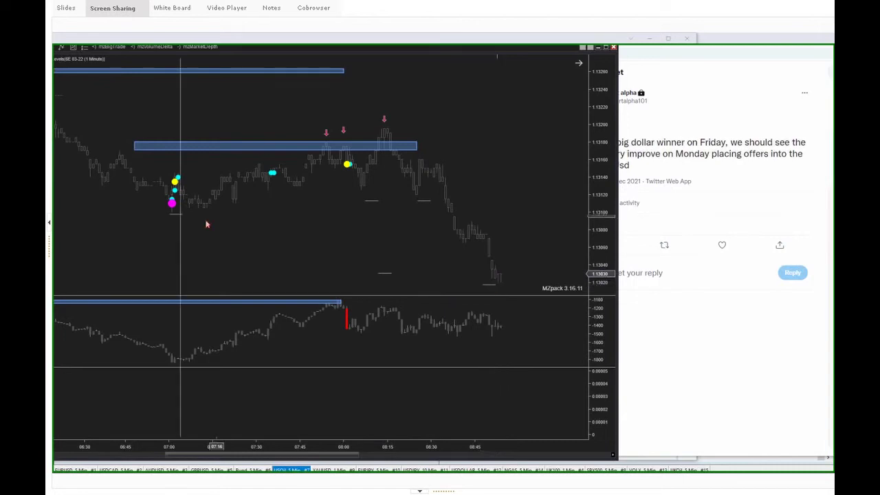
pyautogui.click(181, 214)
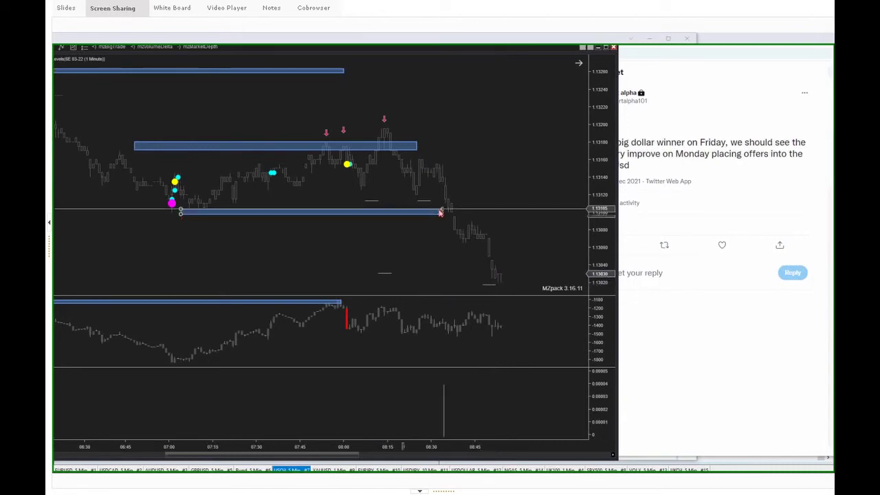
pyautogui.moveTo(440, 210); pyautogui.dragTo(443, 210)
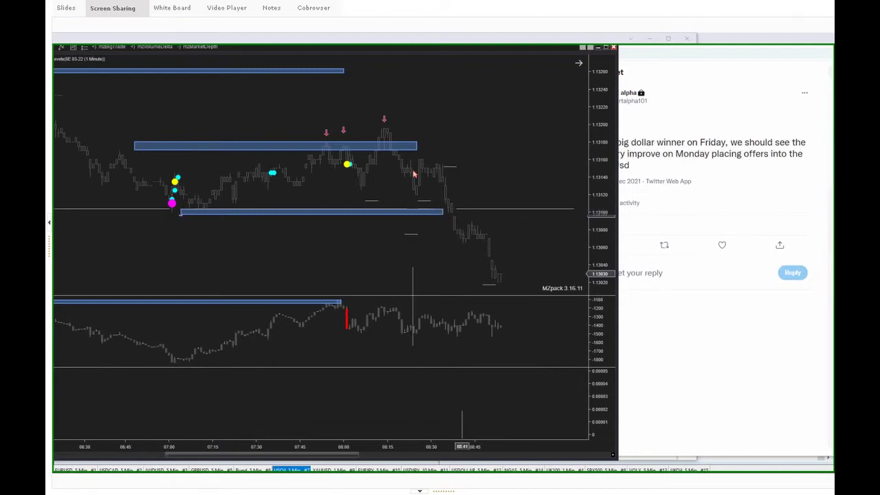
pyautogui.click(469, 227)
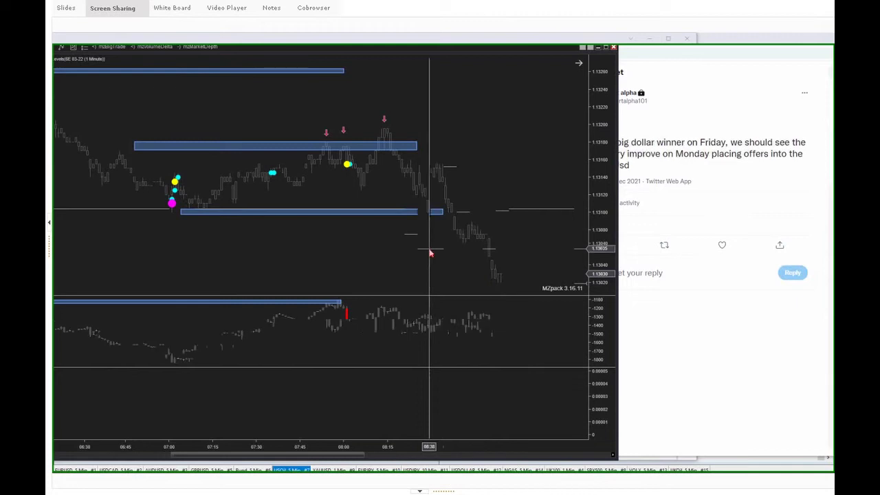
# Step: Draw a rectangle just below 1.13000 from about 09:16 to 09:35 at the pullback high marked 70
pyautogui.scroll(-3, 430, 253)
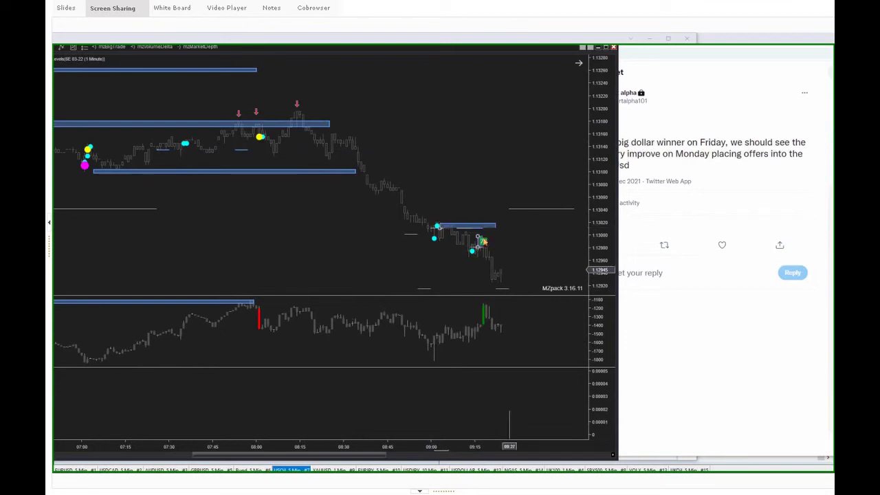
pyautogui.moveTo(478, 238); pyautogui.dragTo(530, 252)
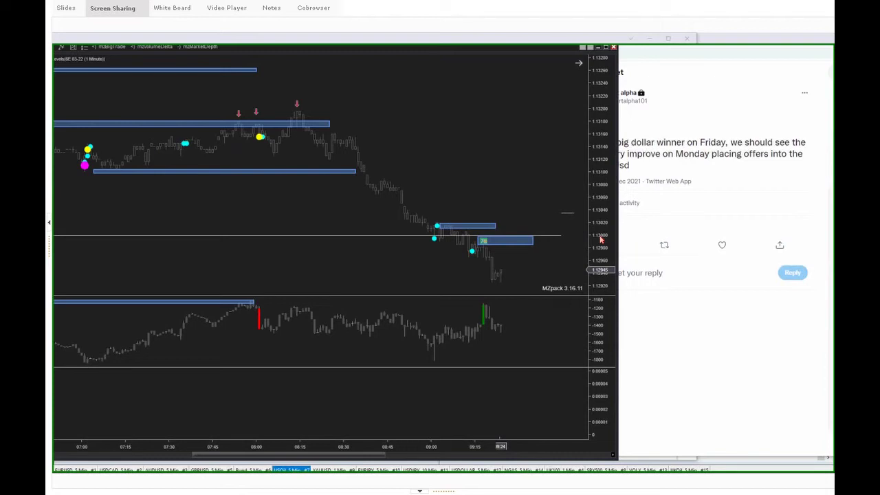
pyautogui.moveTo(520, 243)
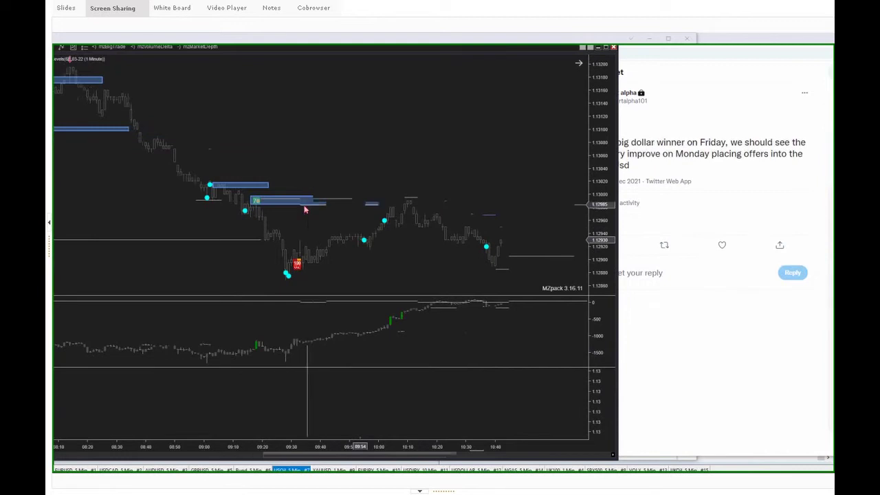
# Step: Extend the rectangle below 1.13000 to about 10:50 and draw a smaller one over the retest high from about 10:00 to 10:18
pyautogui.moveTo(305, 205); pyautogui.dragTo(527, 205)
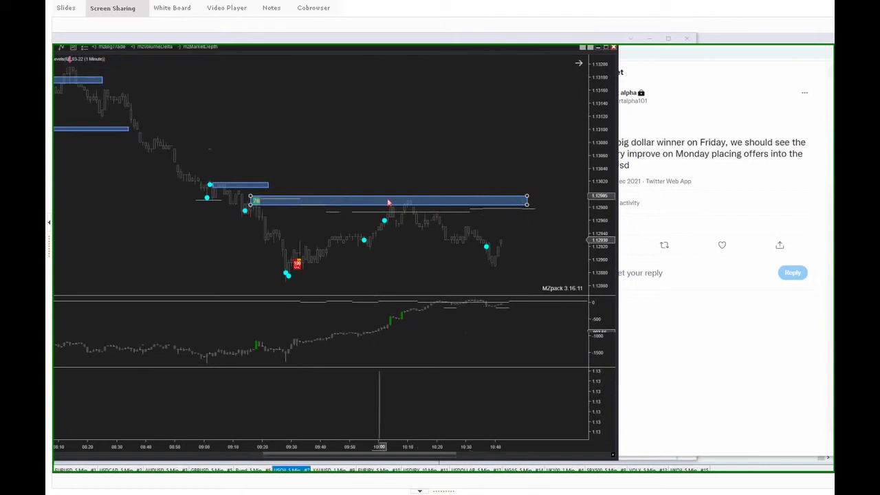
pyautogui.moveTo(378, 197); pyautogui.dragTo(431, 209)
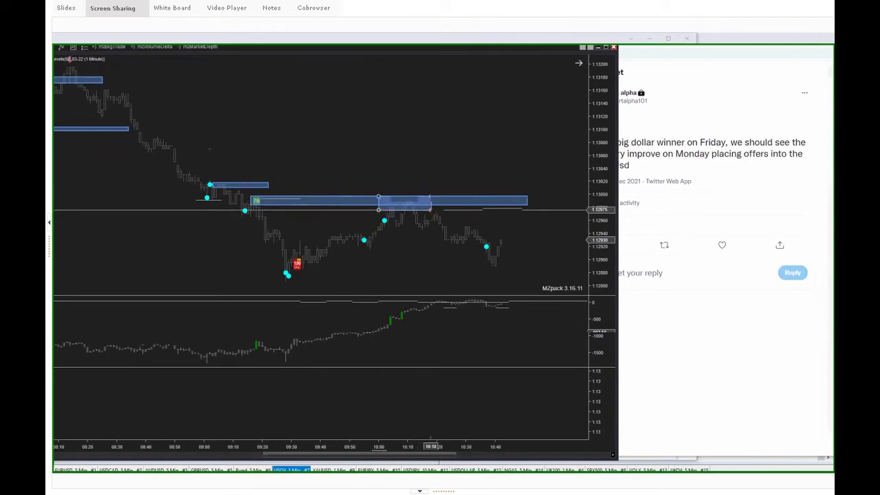
pyautogui.click(432, 211)
pyautogui.click(408, 215)
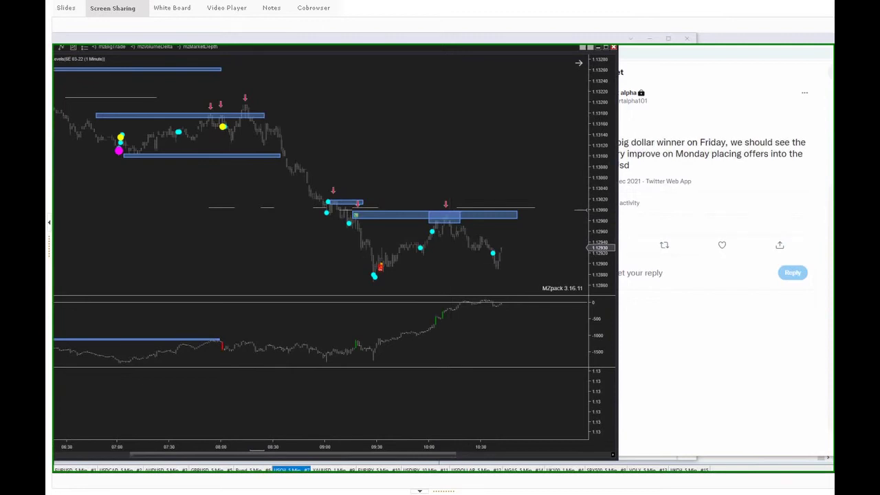
# Step: Review the Dollar tweet against the TradingView dollar chart, then return to the 6E chart
pyautogui.click(692, 131)
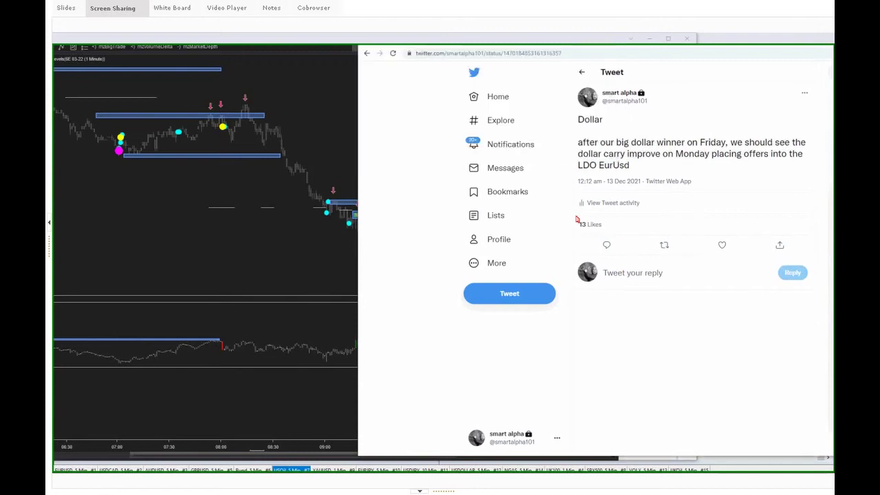
pyautogui.doubleClick(408, 43)
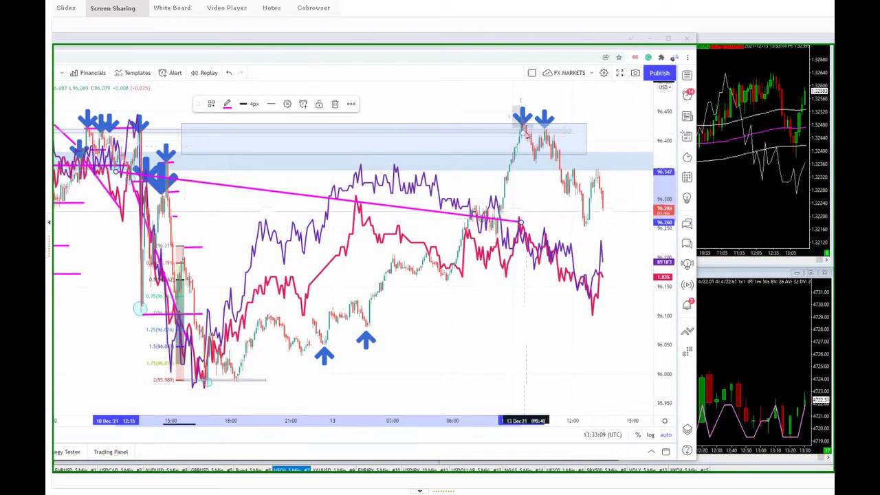
pyautogui.hotkey('alt', 'Tab')
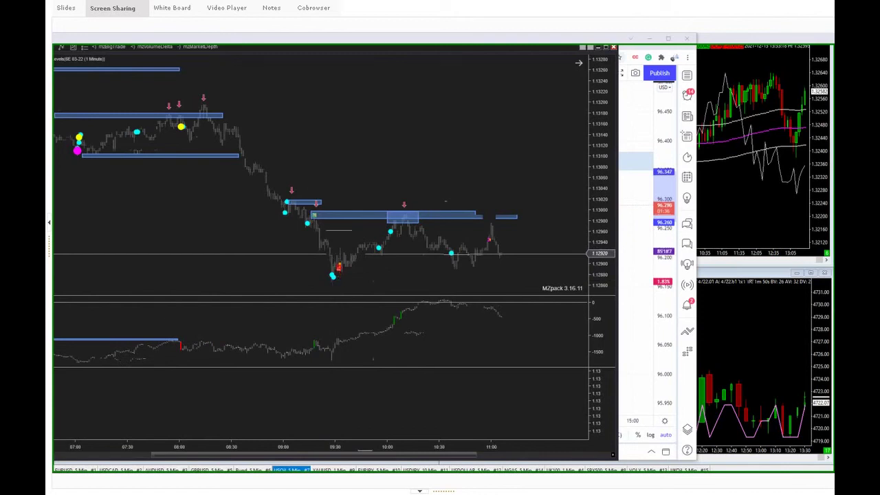
# Step: Draw a rectangle over the 09:30 low just below 1.12900 on the 6E chart and extend it to about 11:08
pyautogui.moveTo(328, 262); pyautogui.dragTo(356, 279)
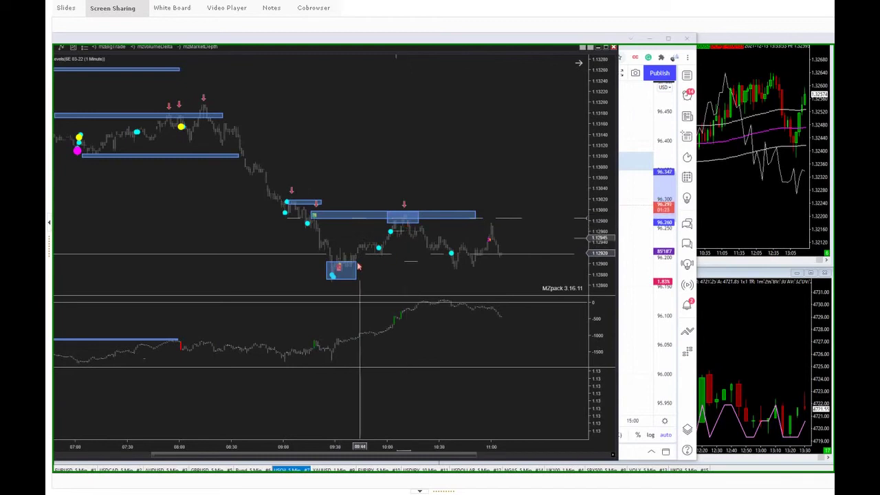
pyautogui.moveTo(364, 265); pyautogui.dragTo(505, 267)
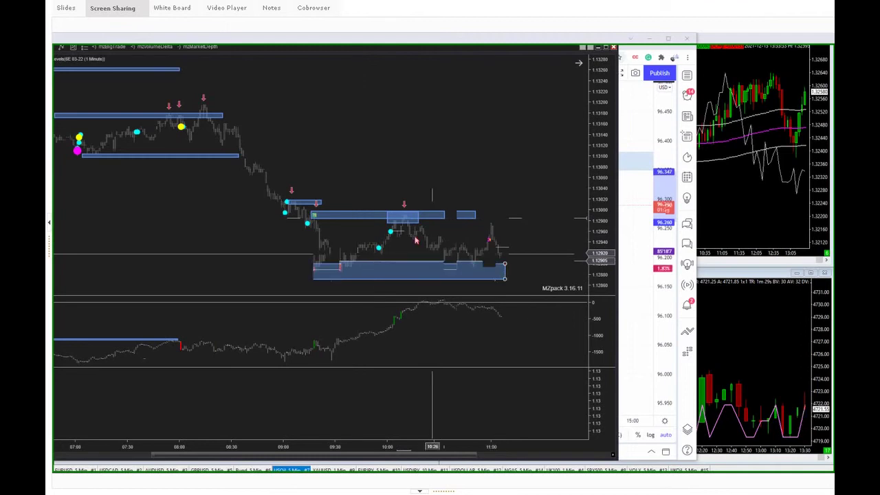
# Step: Draw a descending line from about 10:15 to 10:56 and shorten the rectangle below 1.12900 to end at about 10:54
pyautogui.scroll(-3, 432, 274)
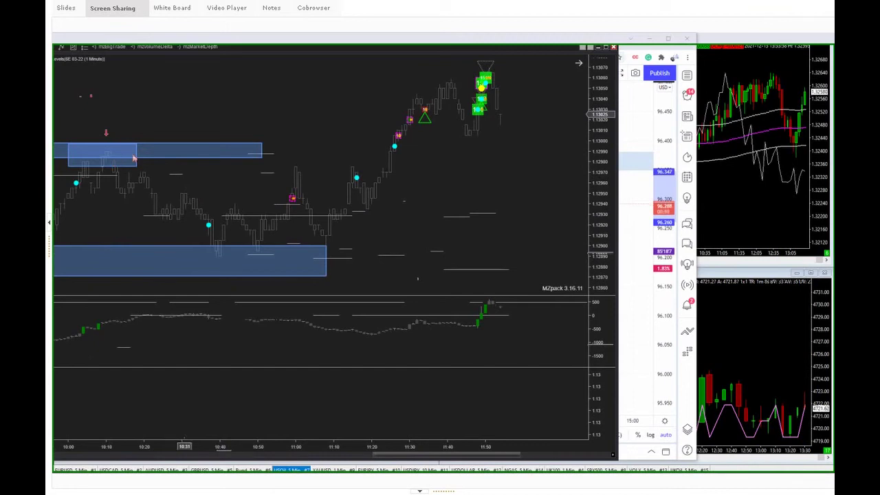
pyautogui.moveTo(124, 153); pyautogui.dragTo(282, 263)
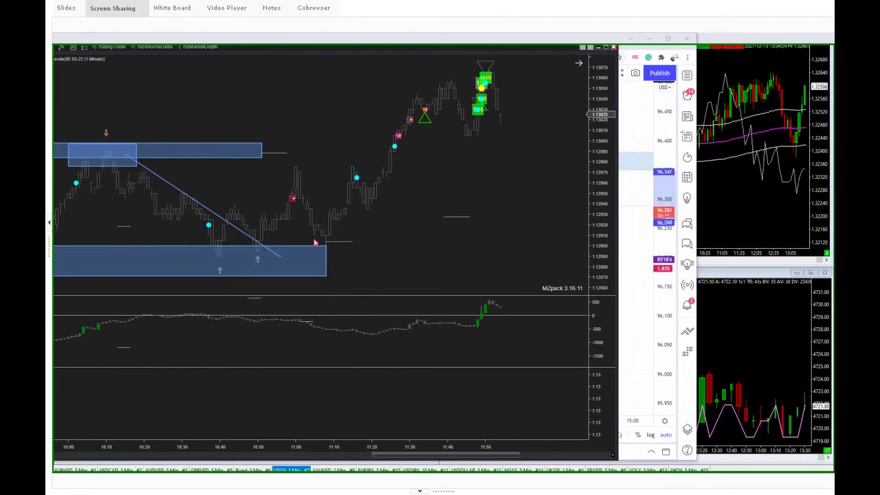
pyautogui.click(323, 259)
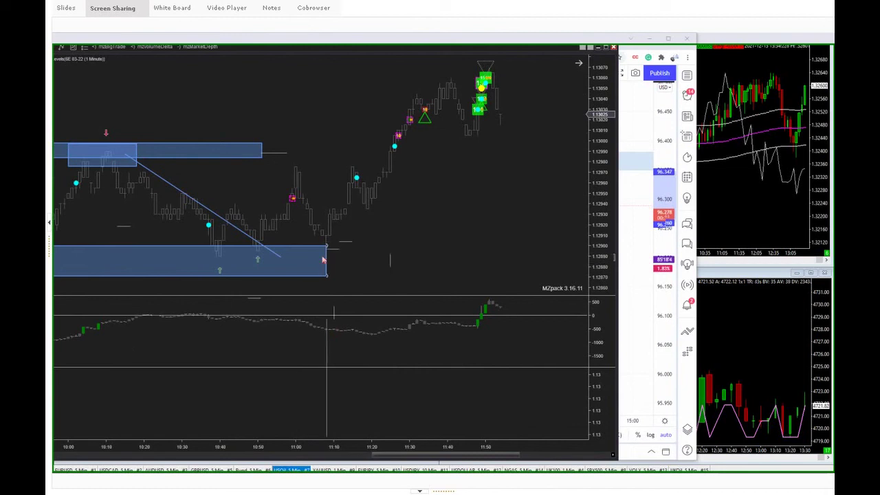
pyautogui.moveTo(323, 260); pyautogui.dragTo(274, 277)
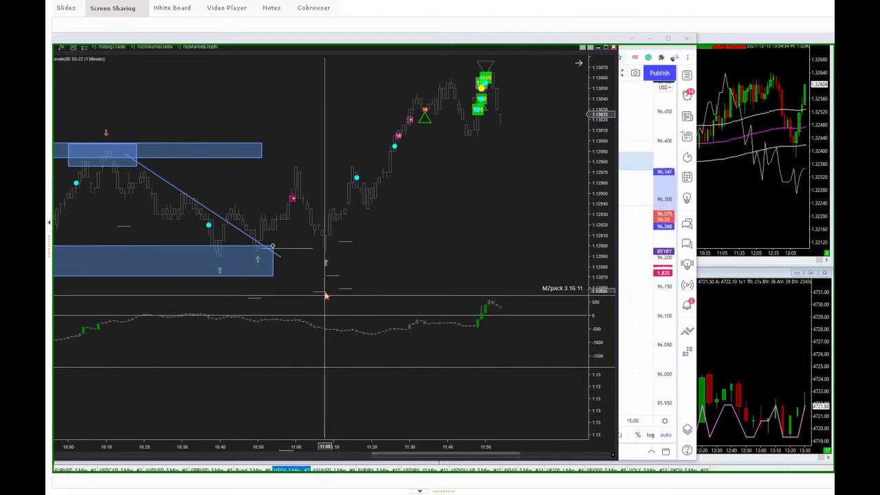
# Step: Switch to the TradingView dollar chart and add a down arrow beside the second high at about 11:00
pyautogui.click(634, 204)
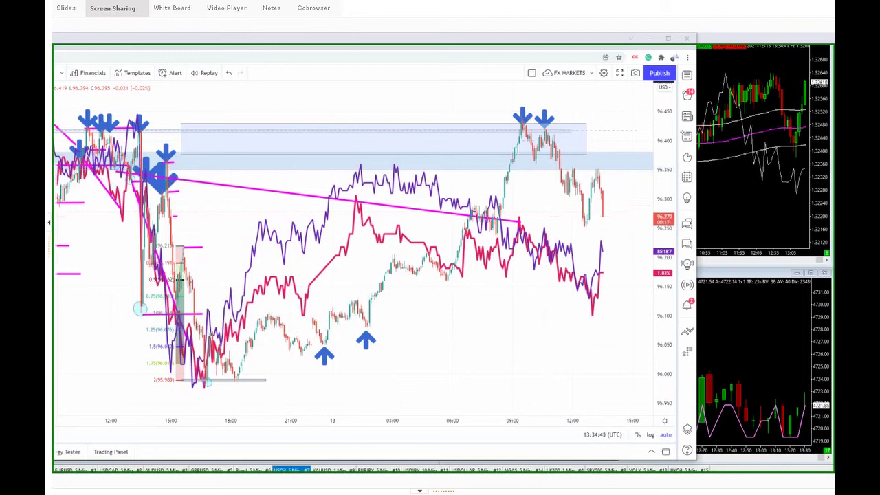
pyautogui.click(554, 127)
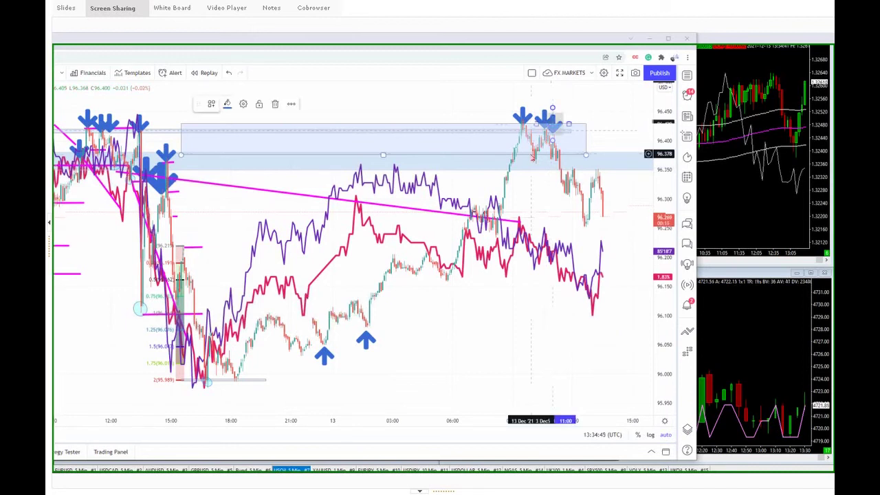
pyautogui.click(532, 157)
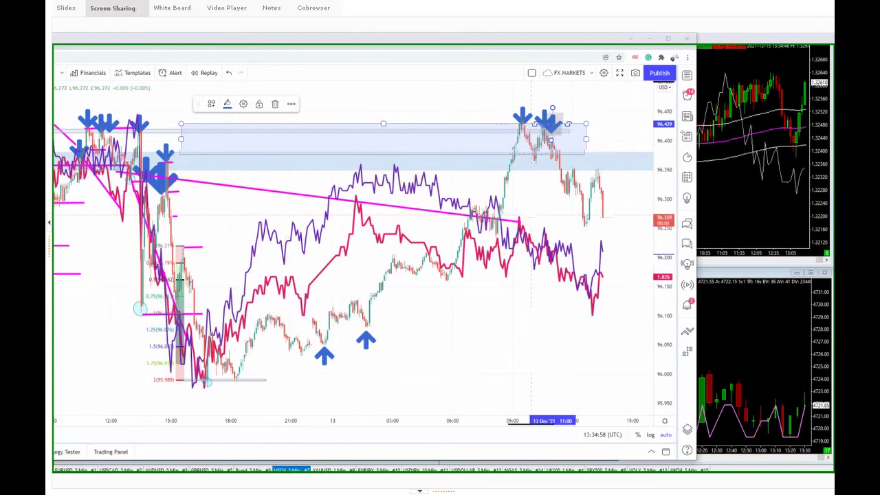
# Step: Return to the 6E chart and draw thin rectangles from about 10:40 to 11:11 on the delta line and from the 10:50 low to 11:19
pyautogui.hotkey('alt', 'Tab')
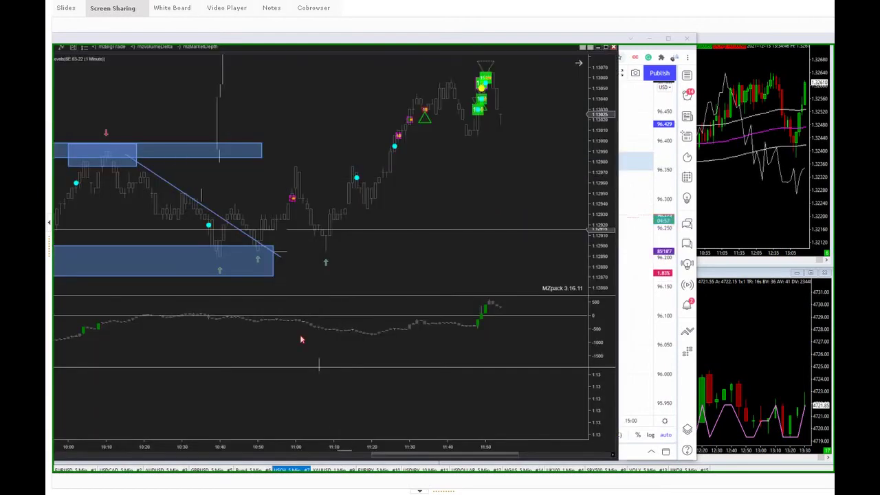
pyautogui.click(227, 324)
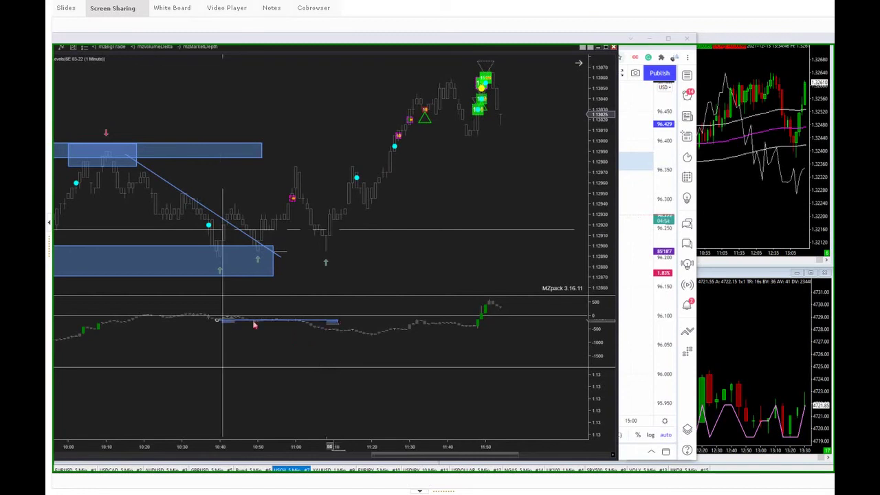
pyautogui.click(196, 262)
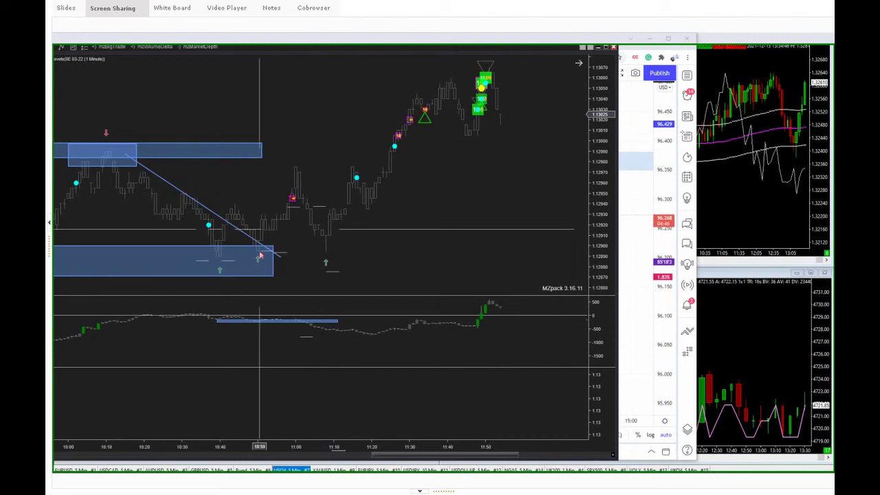
pyautogui.click(367, 250)
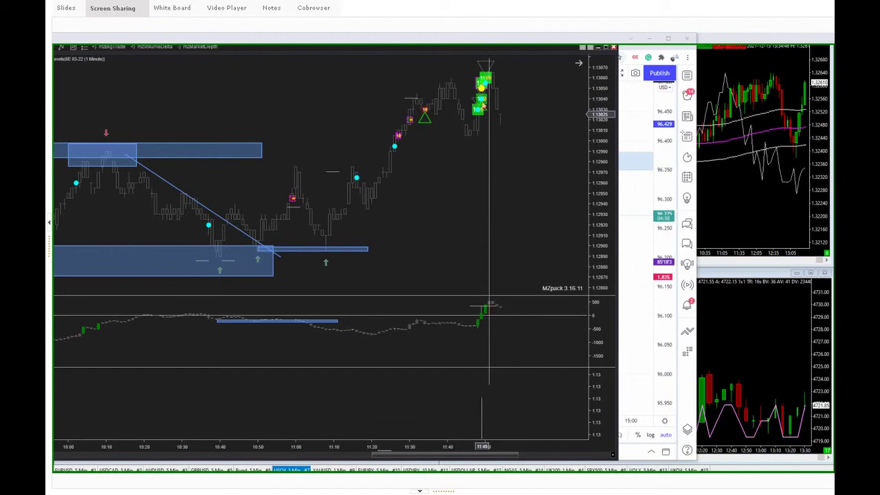
# Step: Switch to the TradingView gold chart, place a down arrow above the latest high near 1792, and return to the multi-chart workspace
pyautogui.moveTo(486, 83)
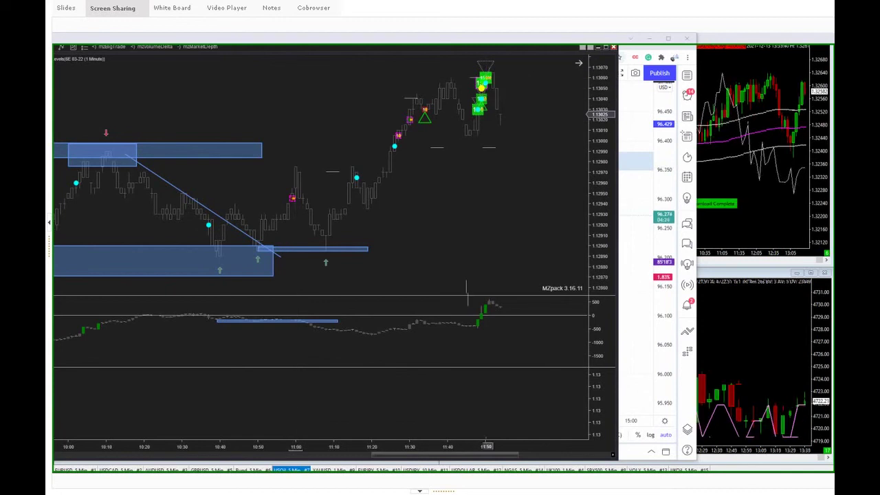
pyautogui.click(505, 92)
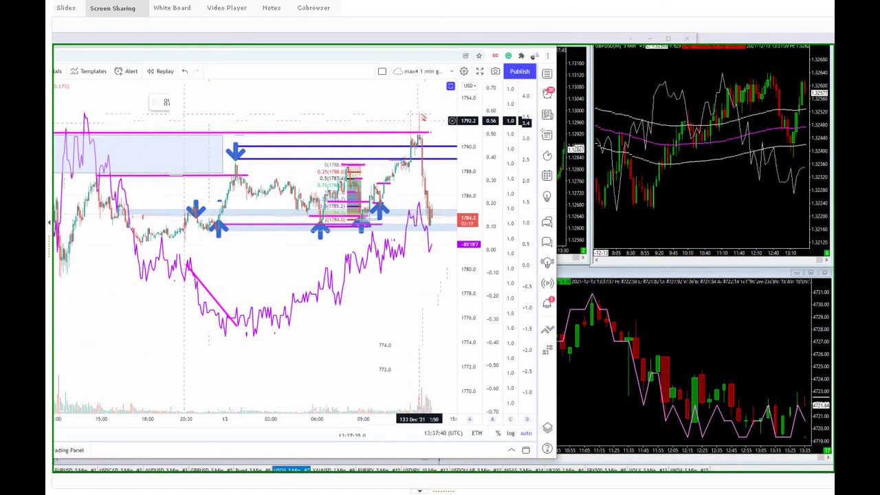
pyautogui.click(421, 116)
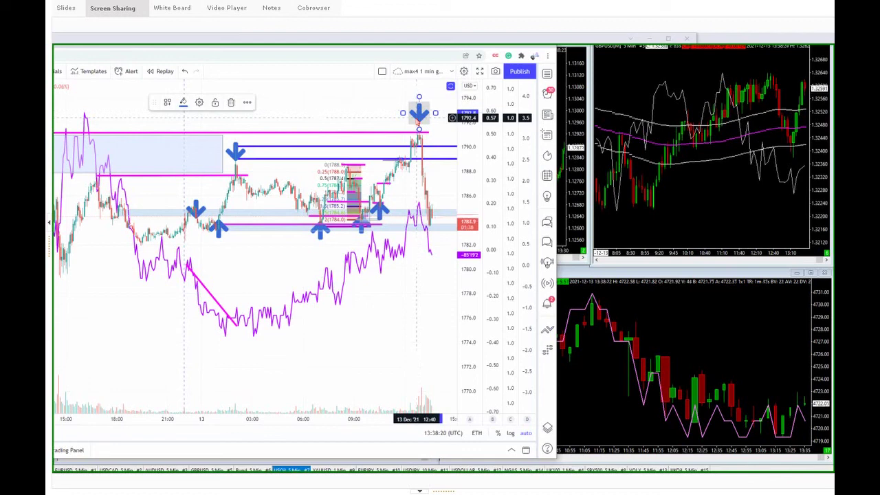
pyautogui.hotkey('alt', 'Tab')
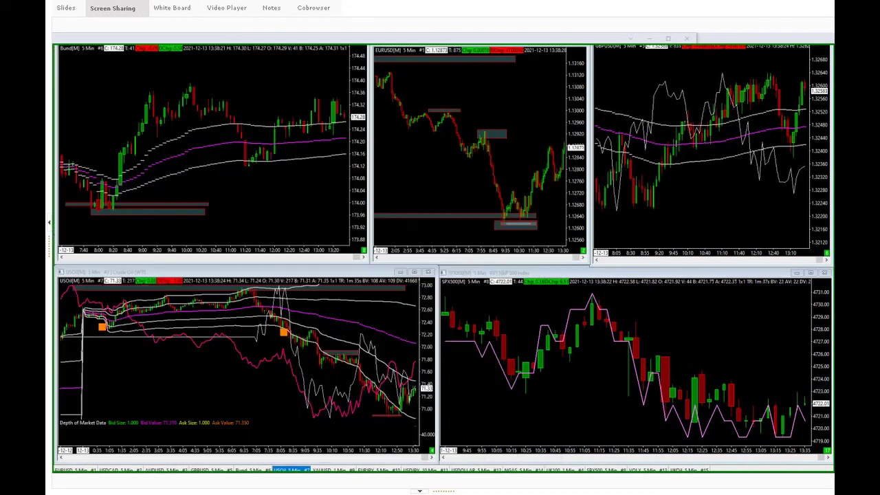